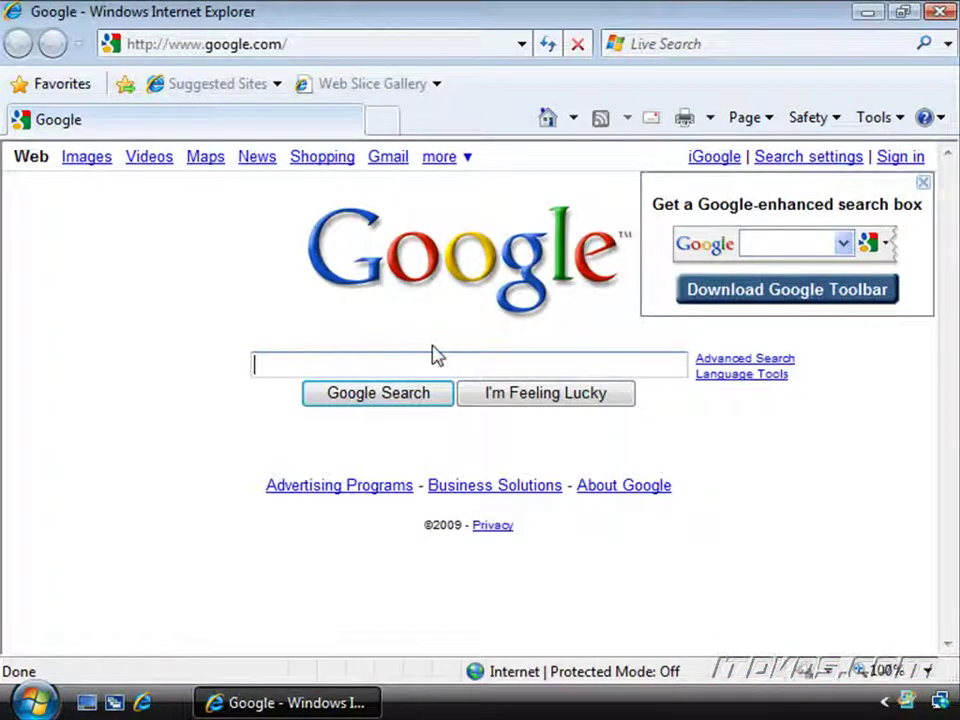
- Search Google for 'download imgburn', then close Internet Explorer
text(download imgburn)
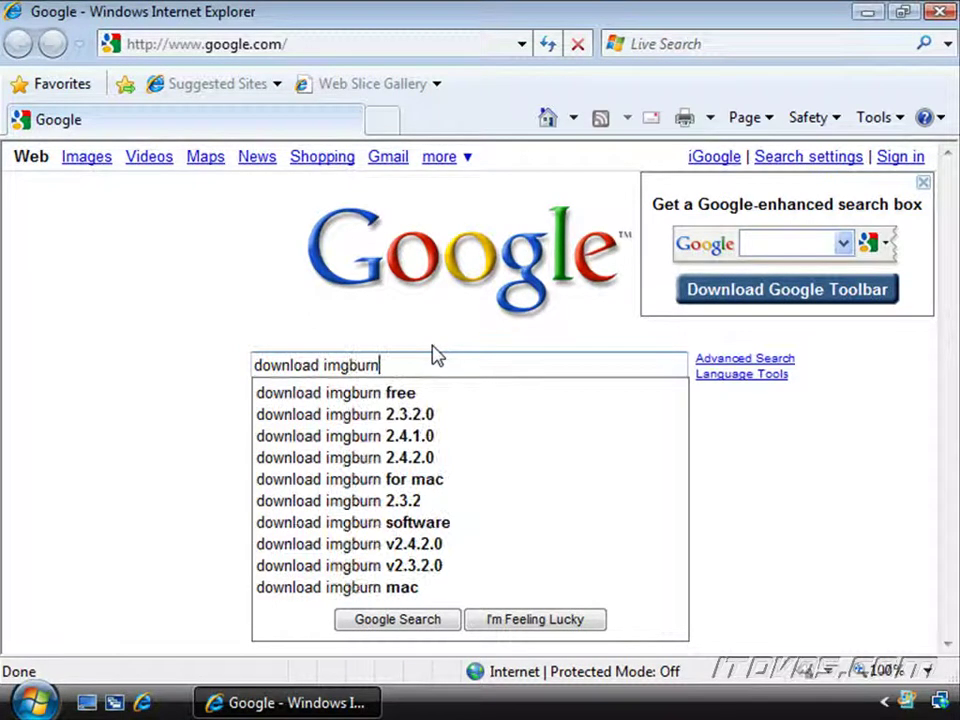
key(Return)
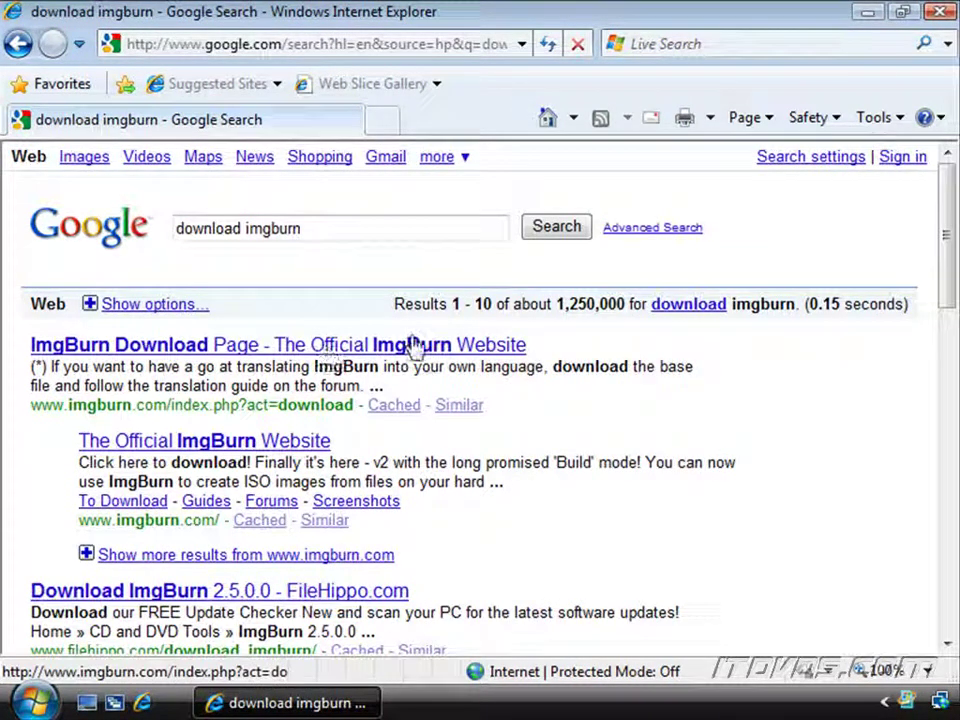
click(941, 12)
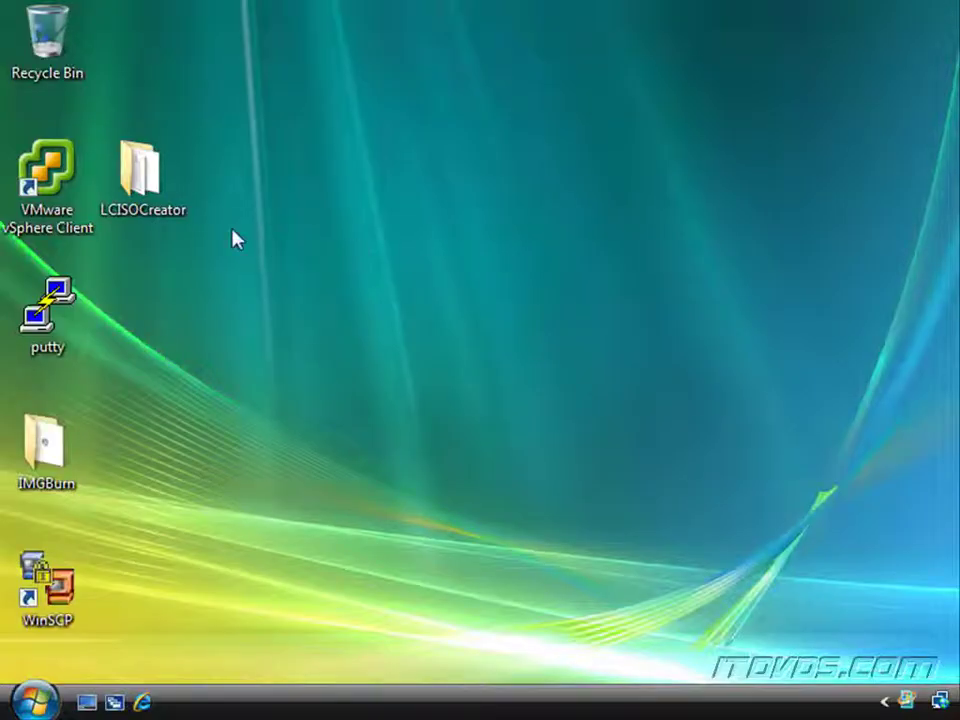
- Launch LCISOCreator.exe from the desktop LCISOCreator folder, allowing it past the security warning
double_click(140, 193)
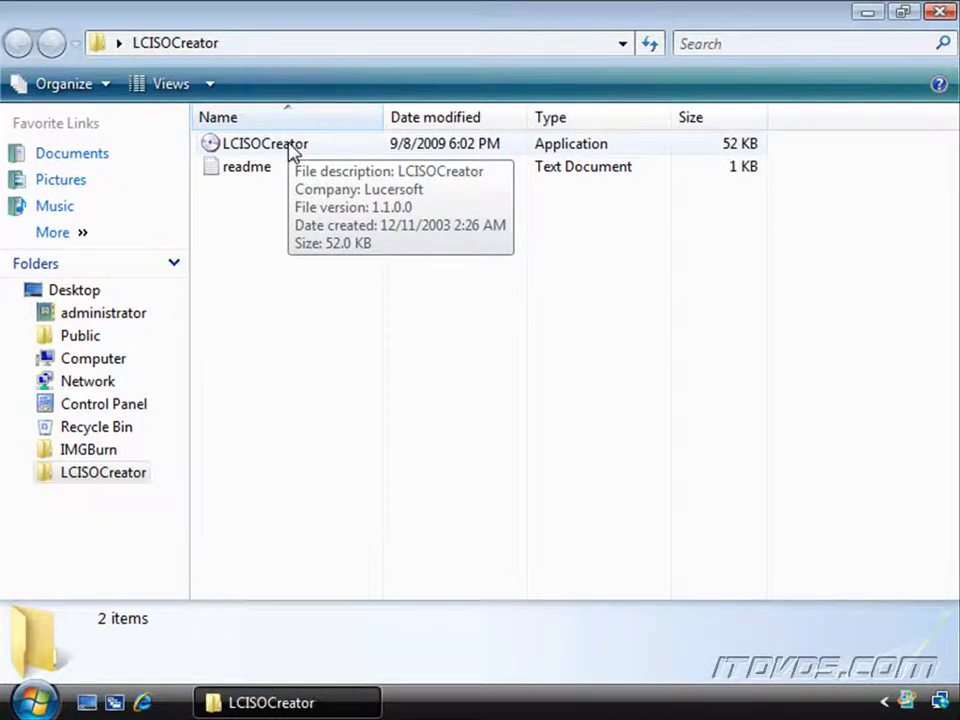
double_click(291, 149)
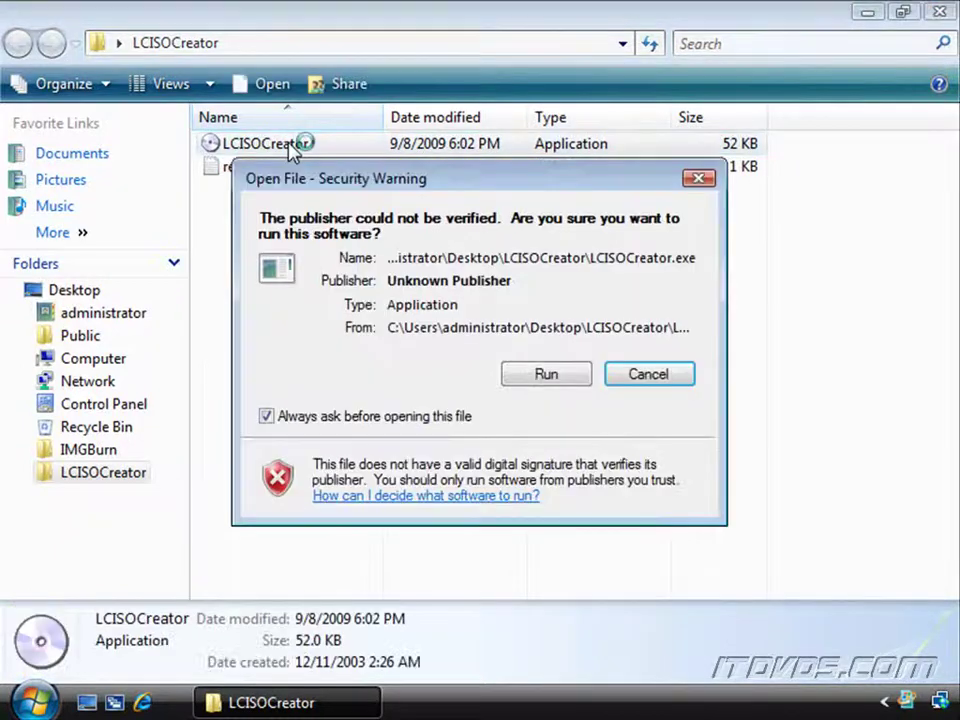
click(545, 372)
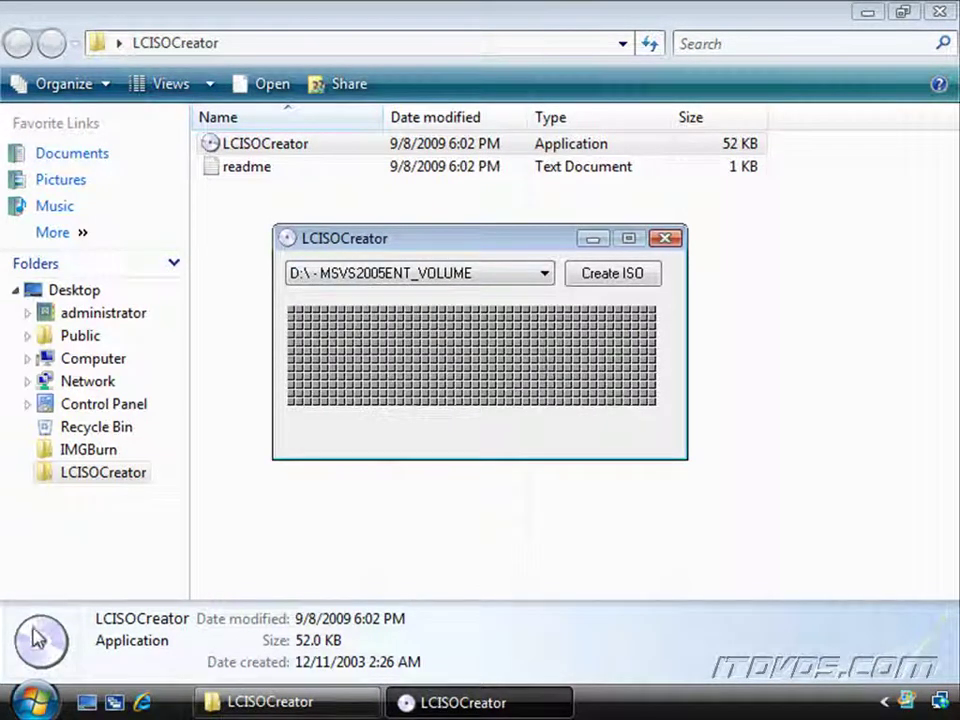
click(47, 702)
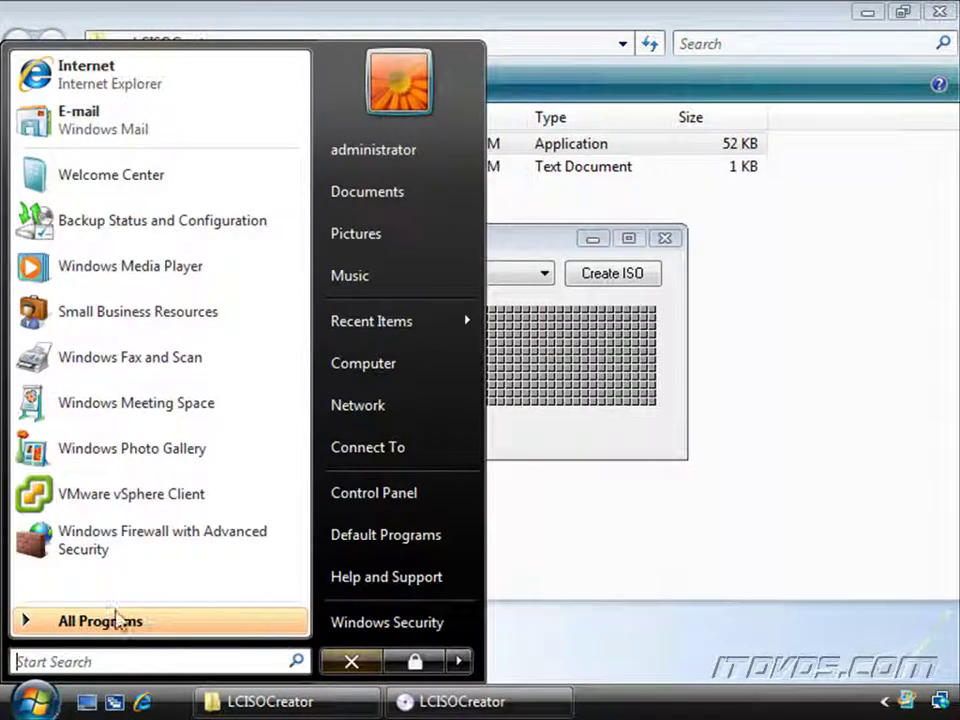
right_click(403, 364)
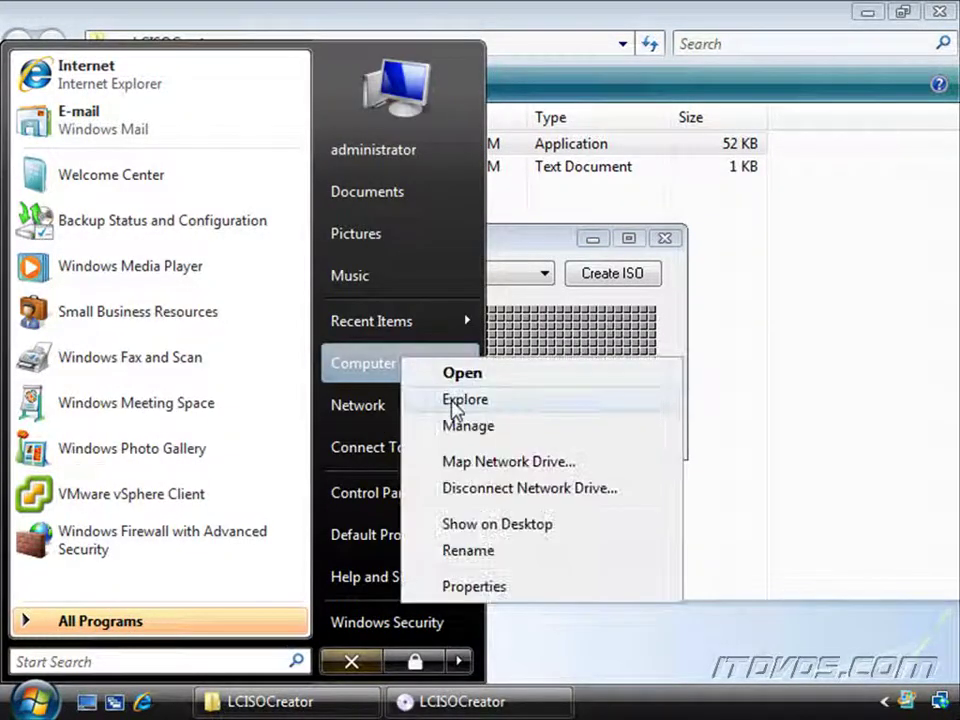
click(462, 400)
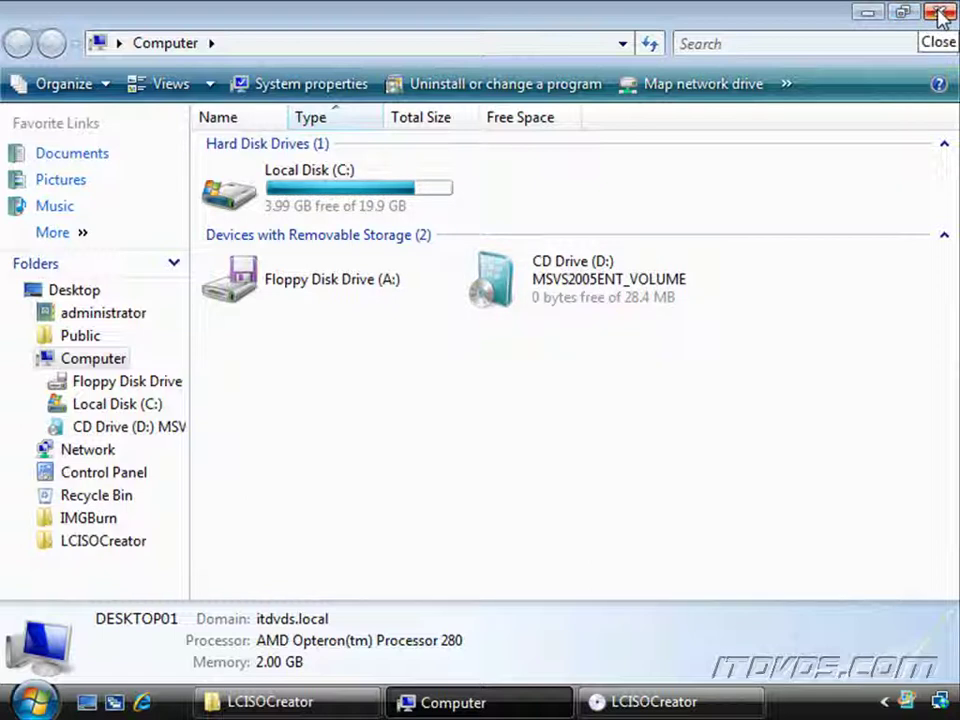
click(940, 14)
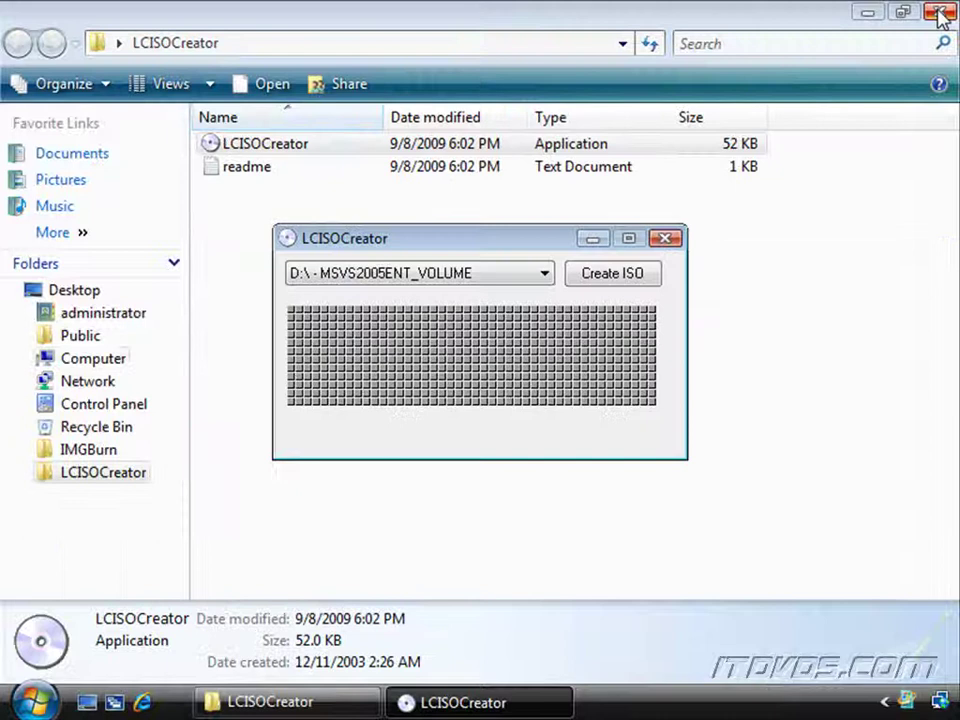
- Image the D: drive CD to an ISO named MicrosoftVS2005 on the Desktop
click(612, 276)
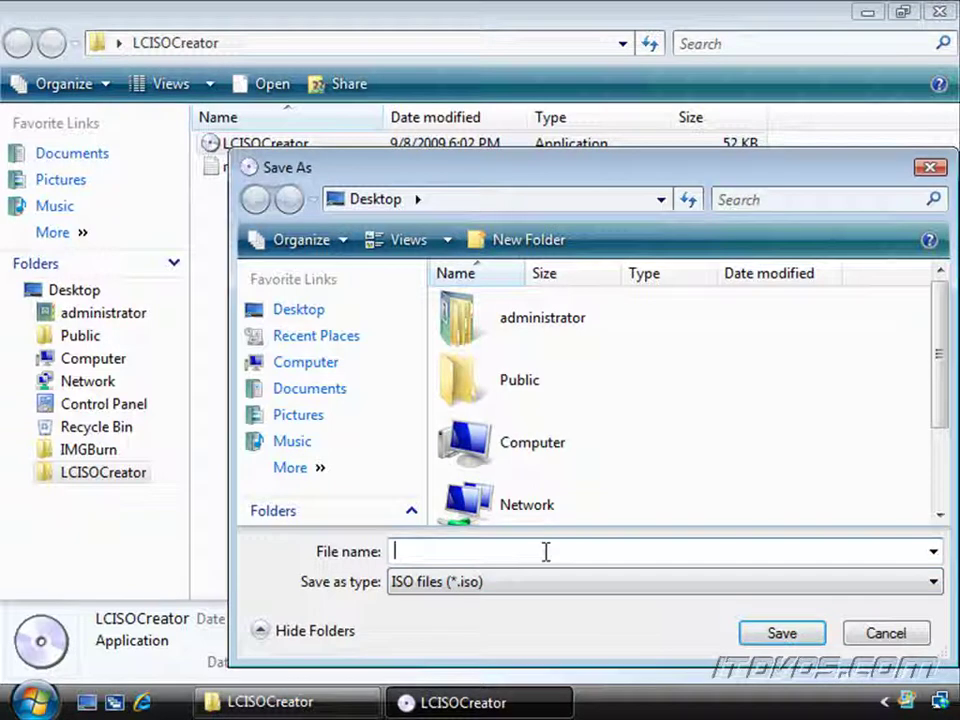
text(M)
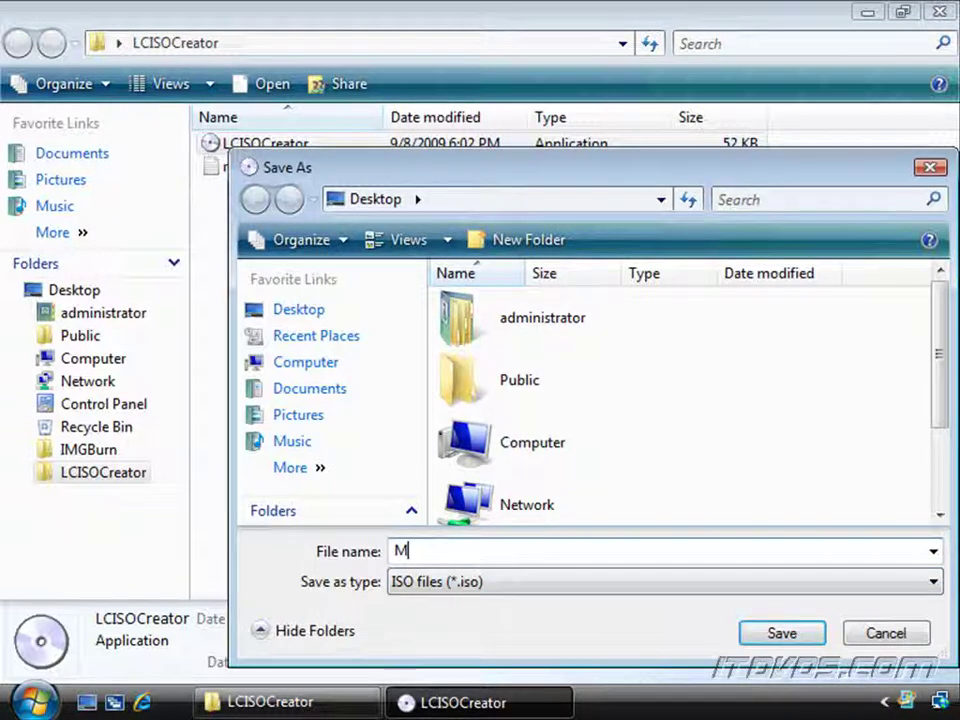
text(icrosoftVS)
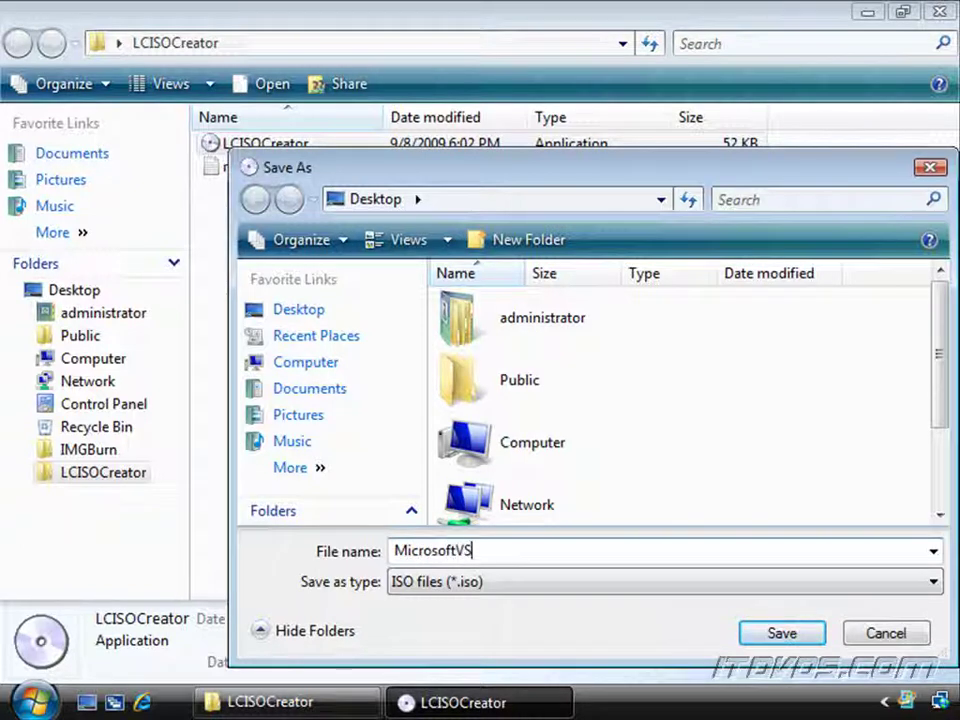
text(2005)
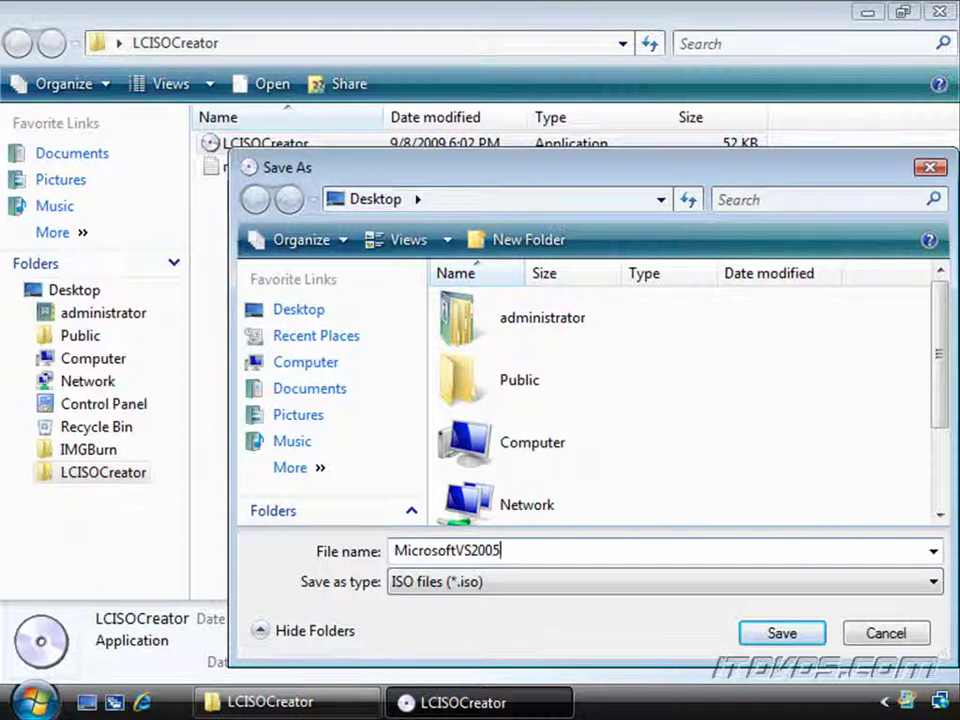
click(748, 636)
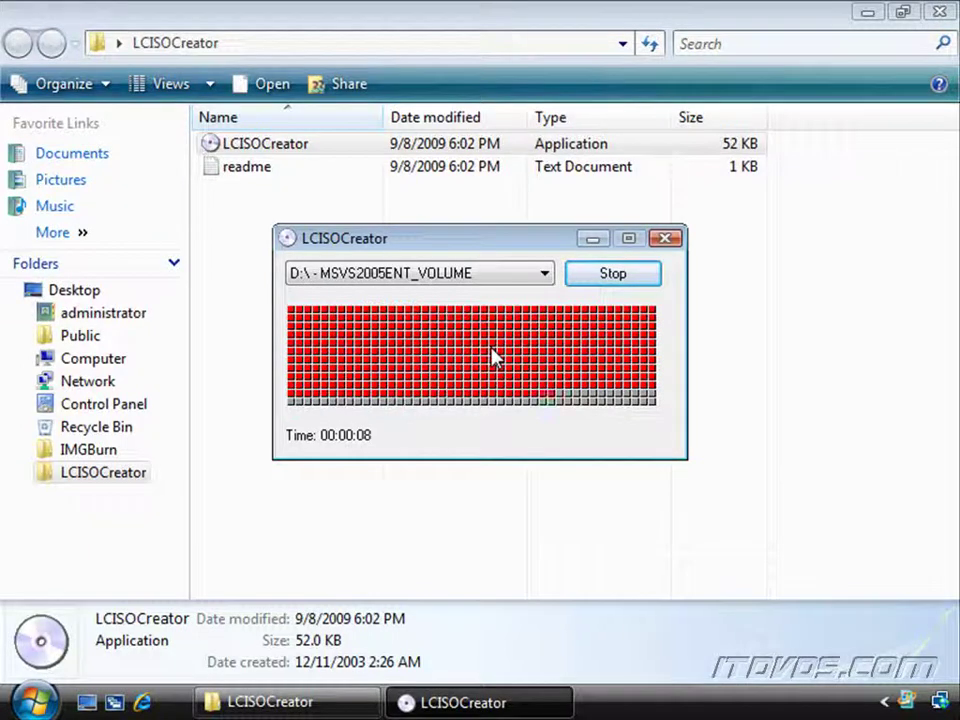
- Minimize LCISOCreator and check MicrosoftVS2005.iso (28.4 MB) in the Desktop folder, then close it
click(593, 240)
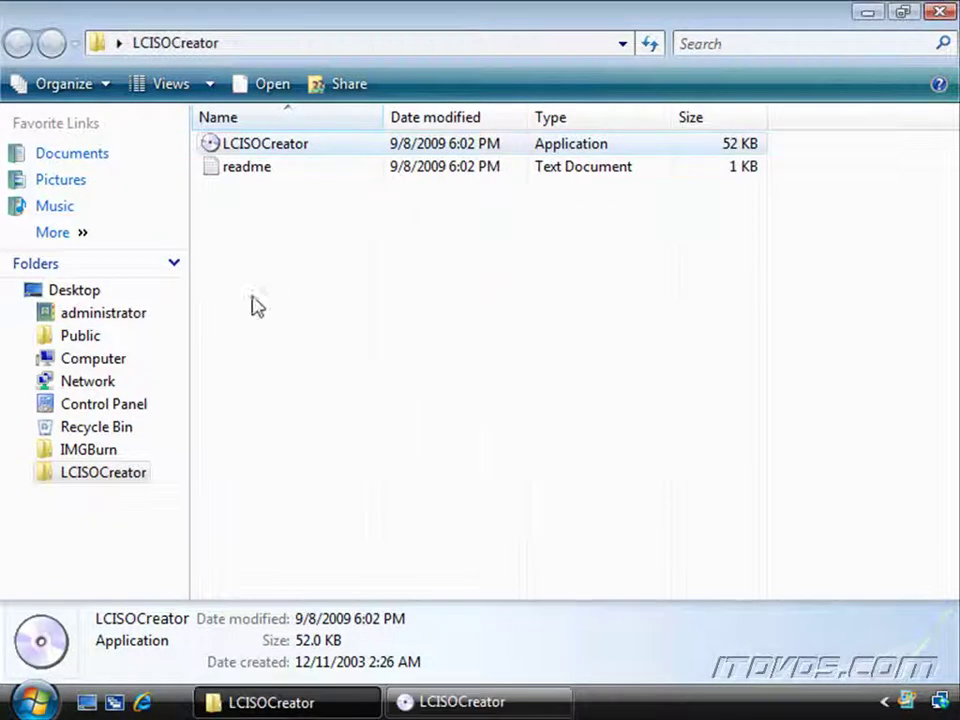
click(78, 296)
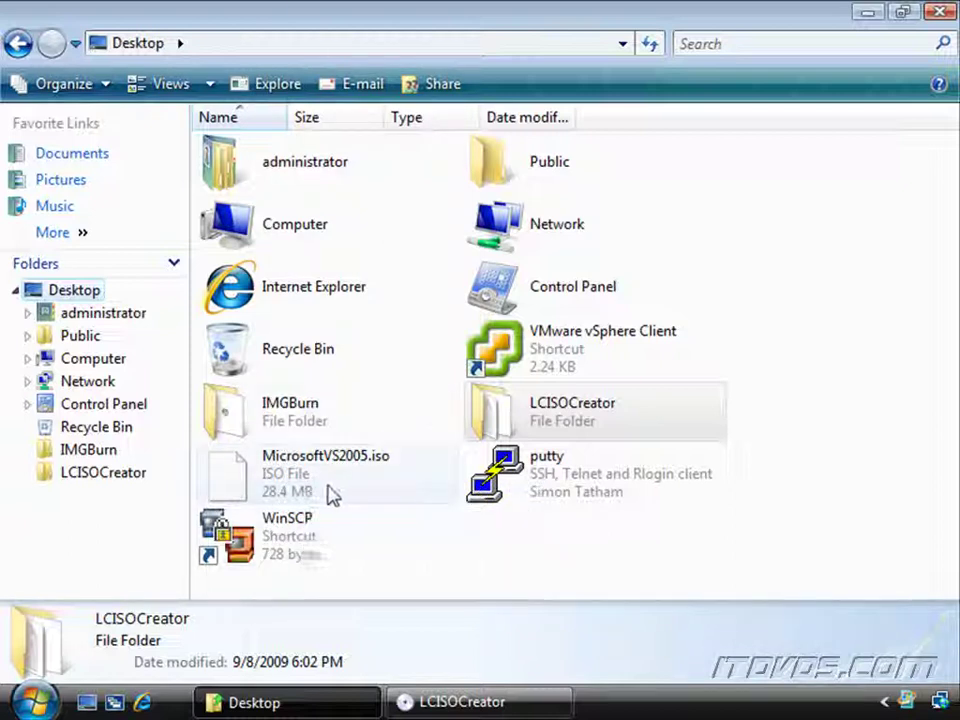
mouse_move(336, 495)
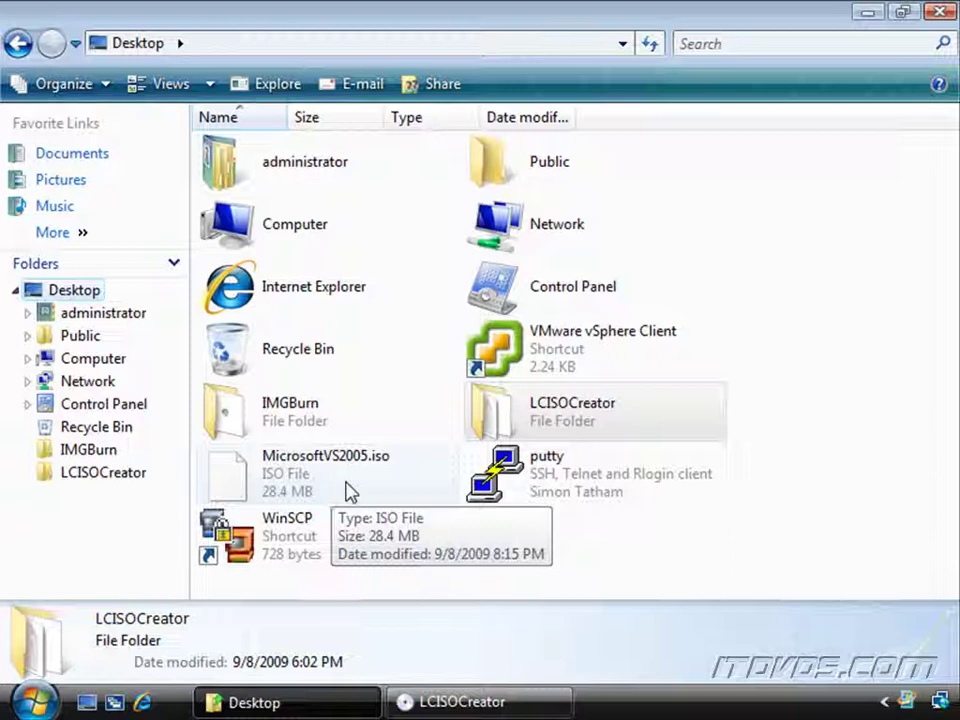
click(936, 12)
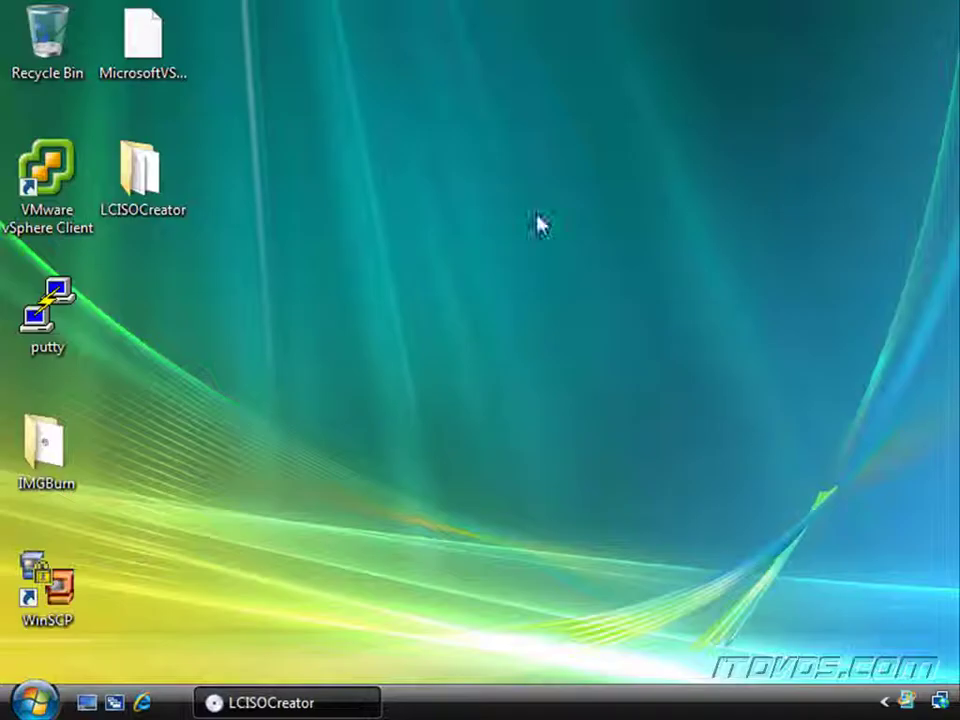
- Install ImgBurn 2.4.4.0 to C:\Program Files\ImgBurn with default components, declining update checks
double_click(40, 445)
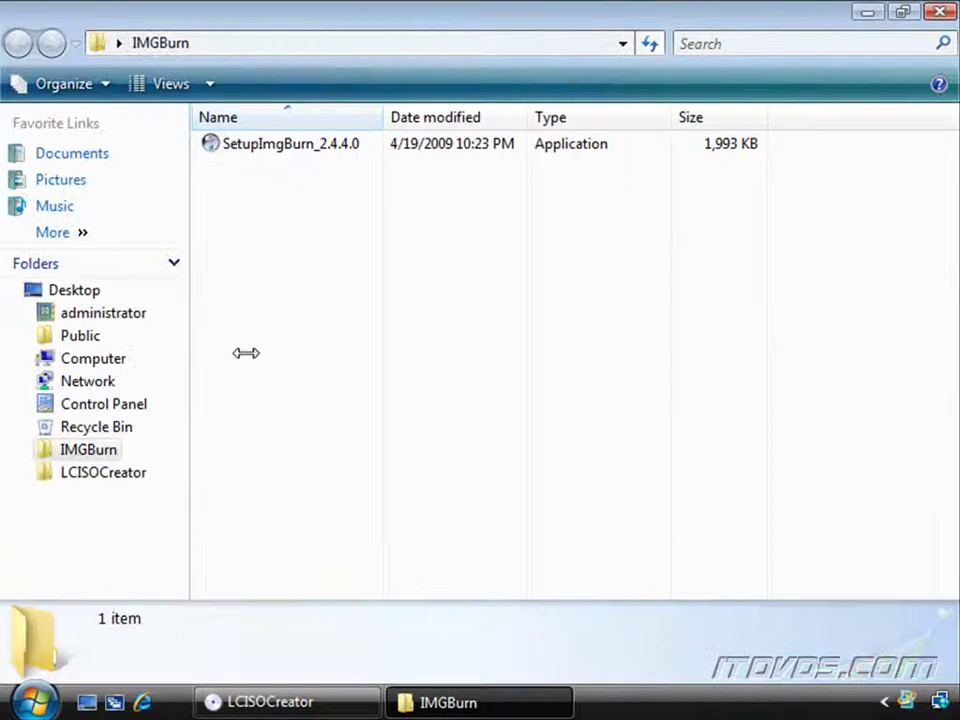
double_click(287, 156)
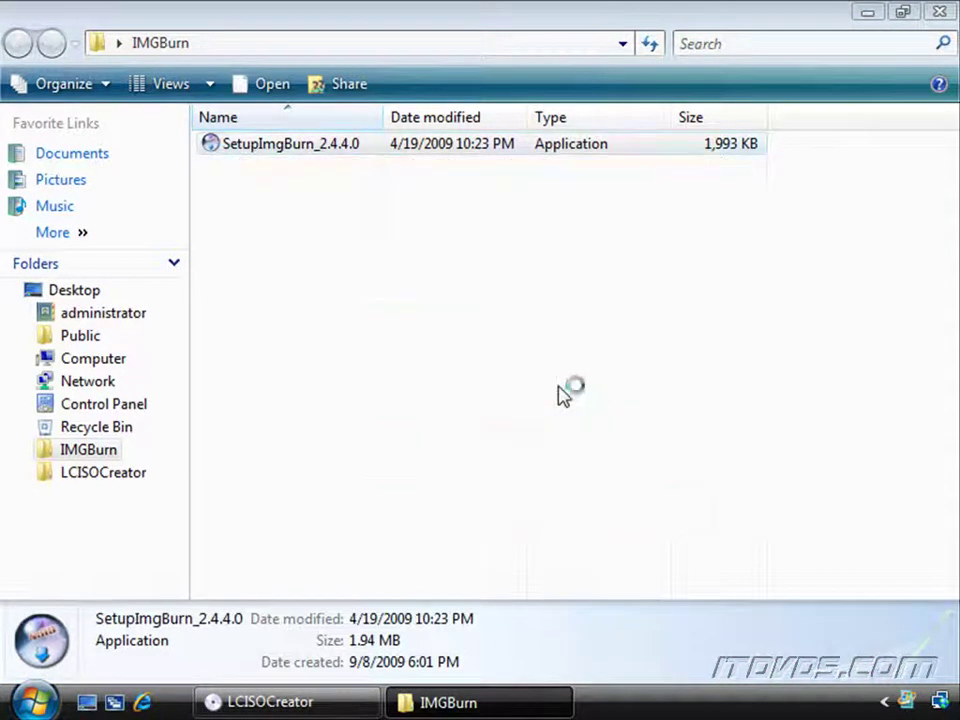
click(611, 544)
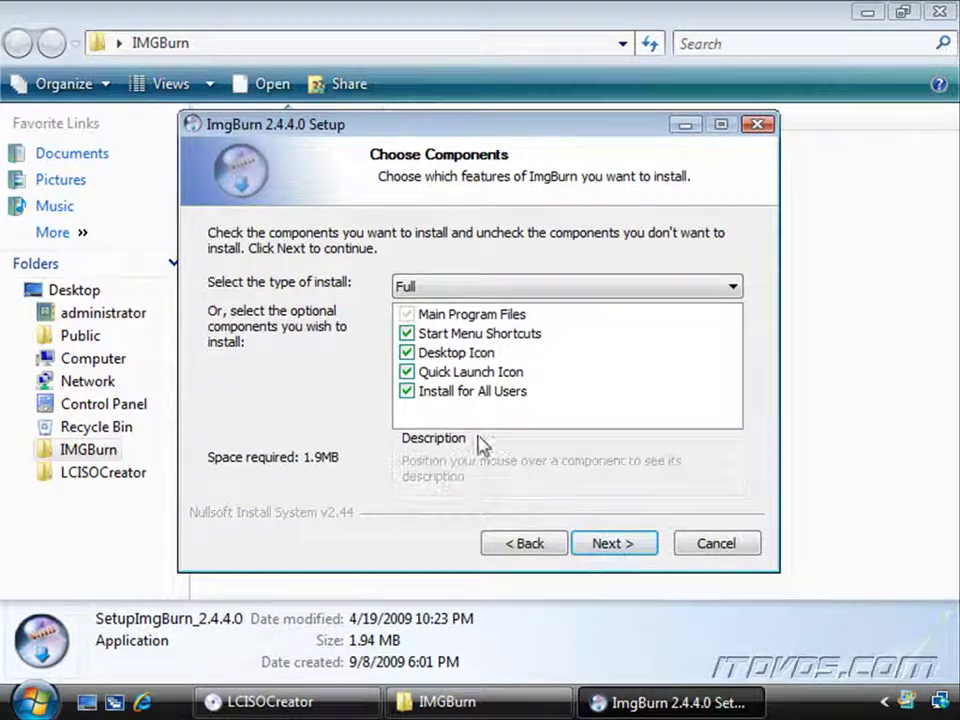
click(606, 545)
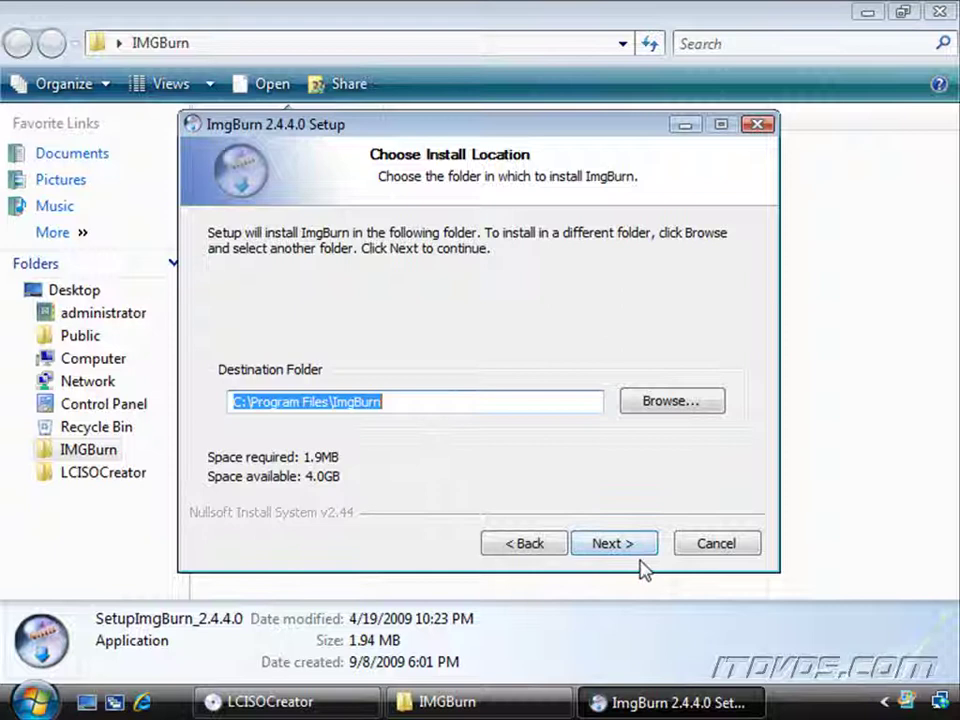
click(608, 544)
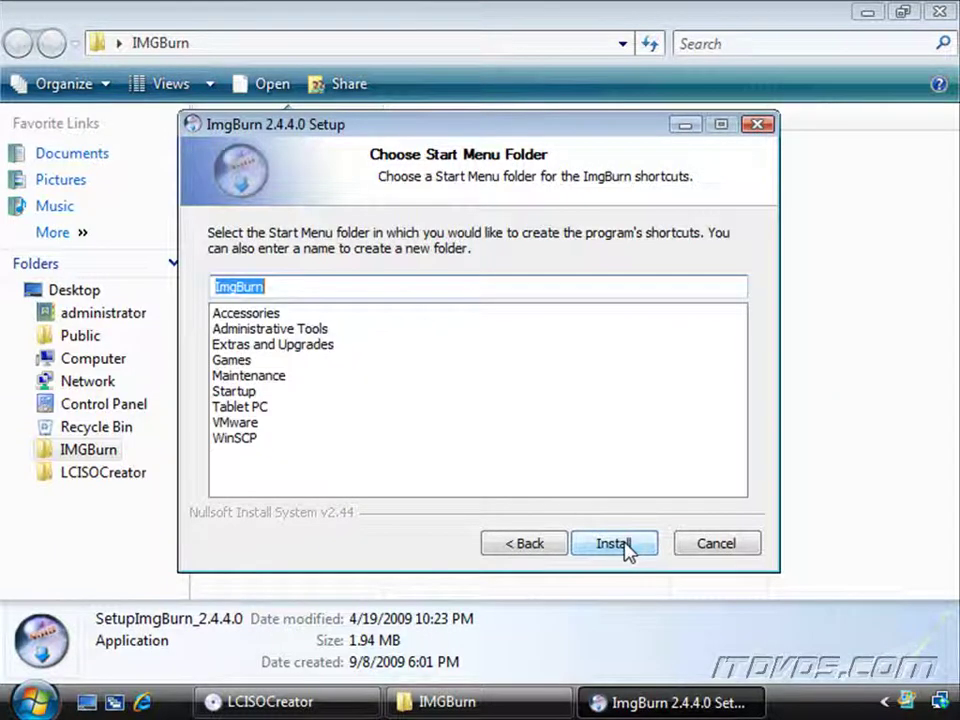
click(614, 544)
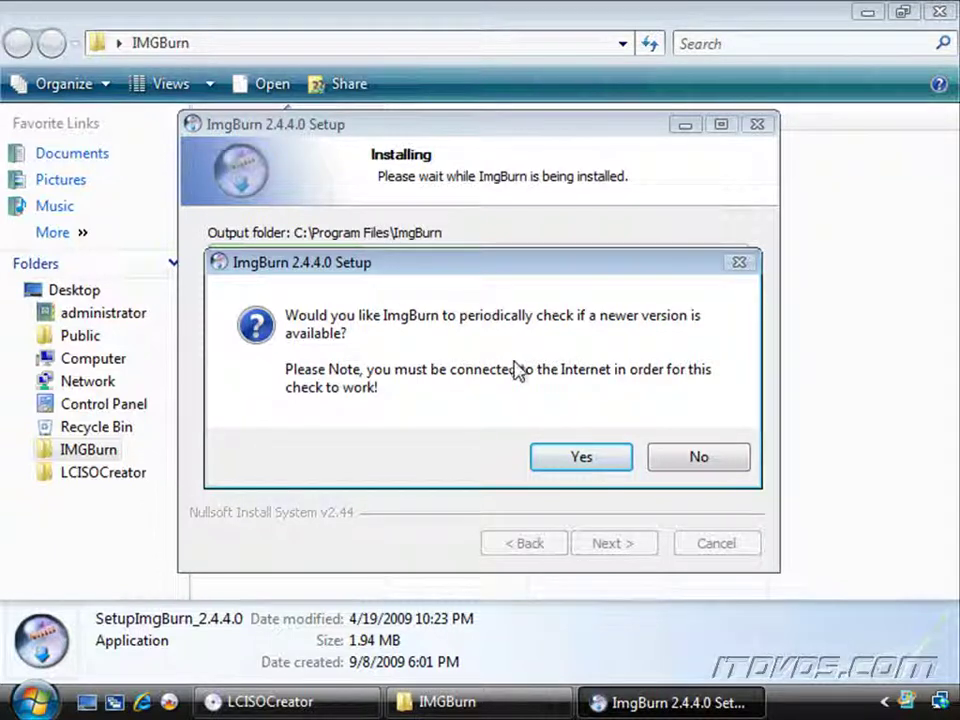
click(684, 465)
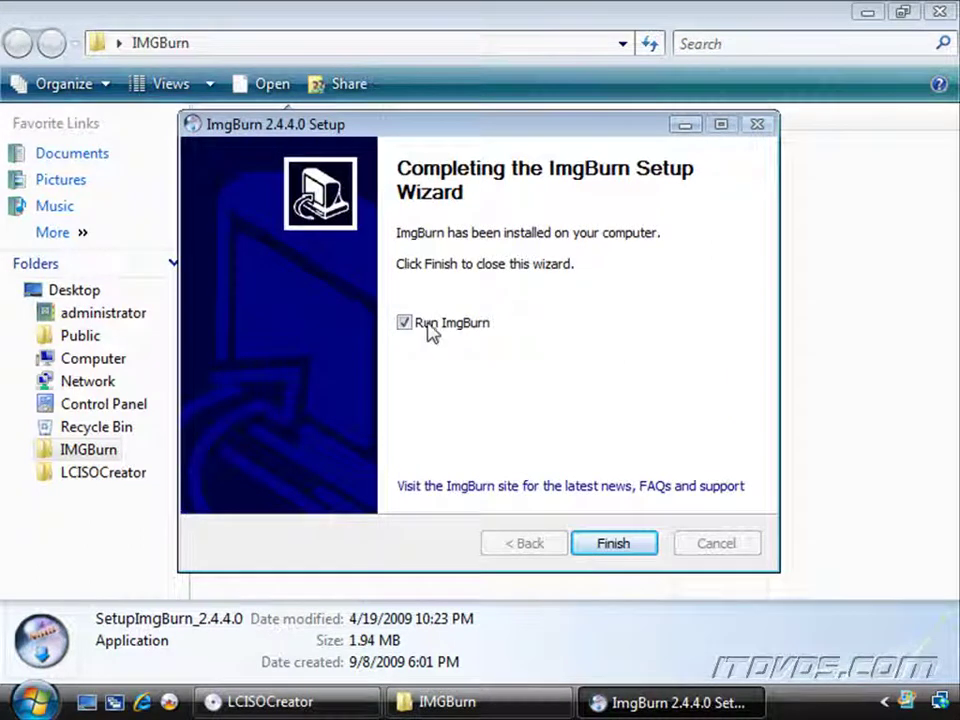
- Start ImgBurn and choose 'Create image file from disc' for the D: CD
click(604, 547)
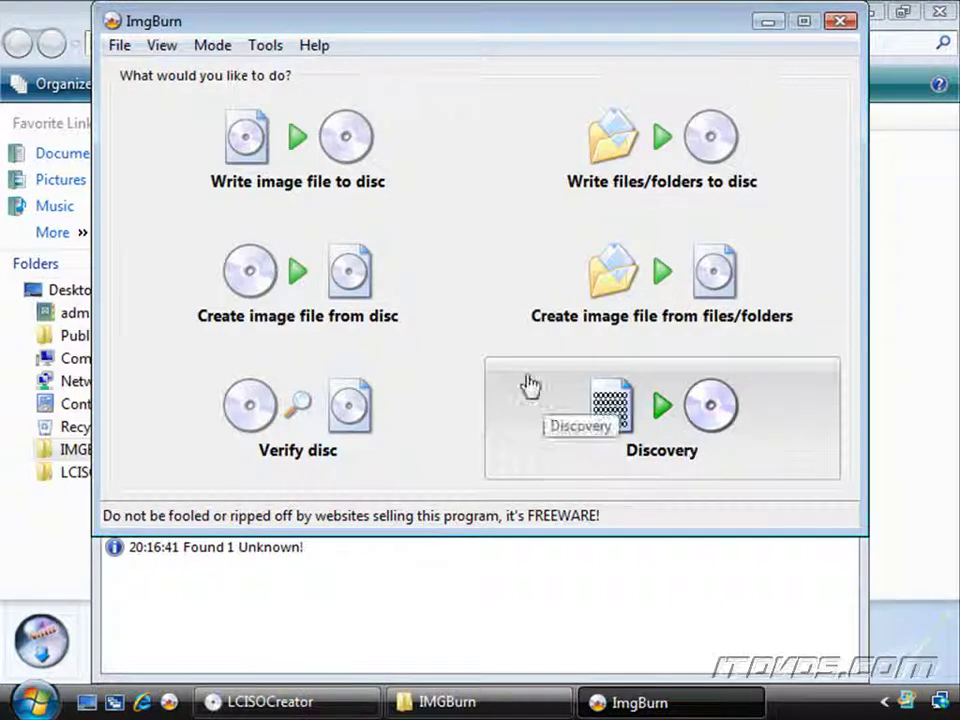
click(375, 295)
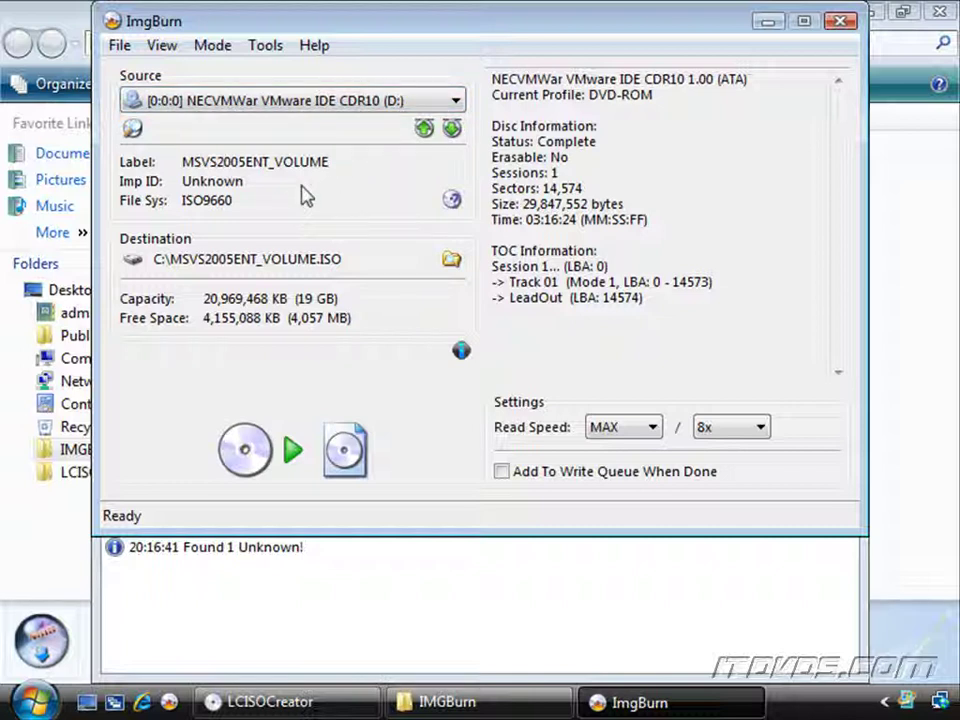
- Read the D: CD into MSVS2005ENT_VOLUME.ISO on the Desktop and acknowledge the success message
click(453, 260)
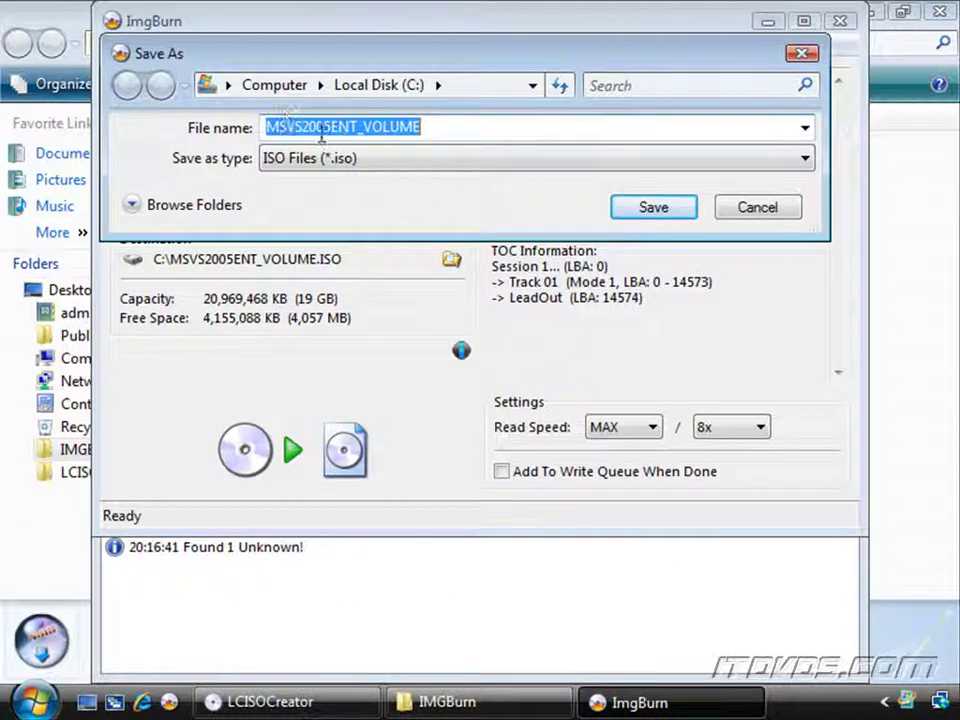
click(133, 207)
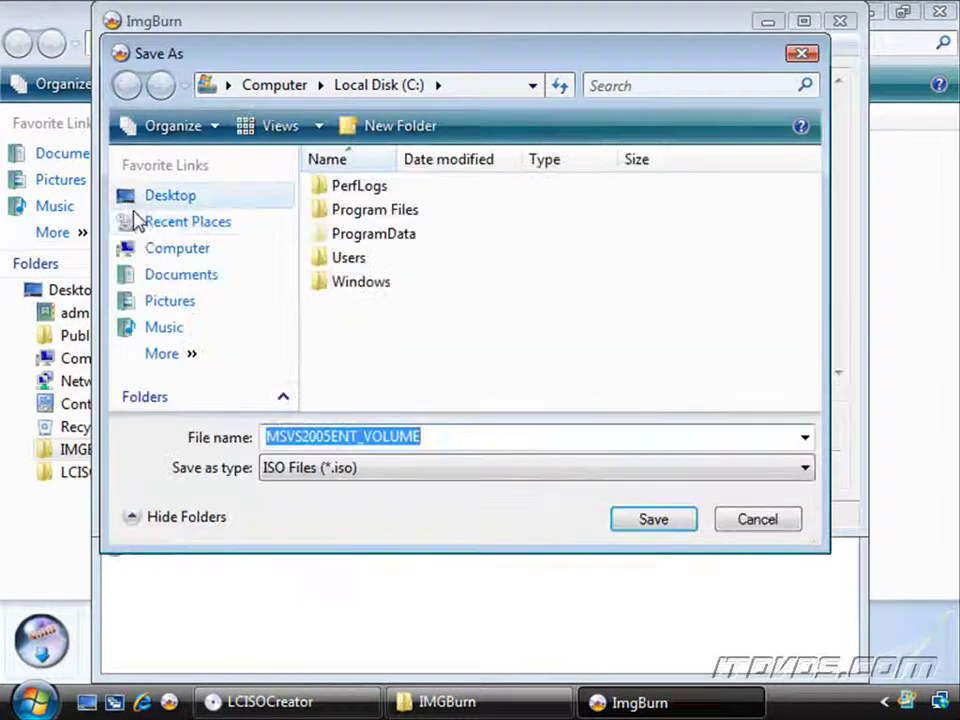
click(159, 196)
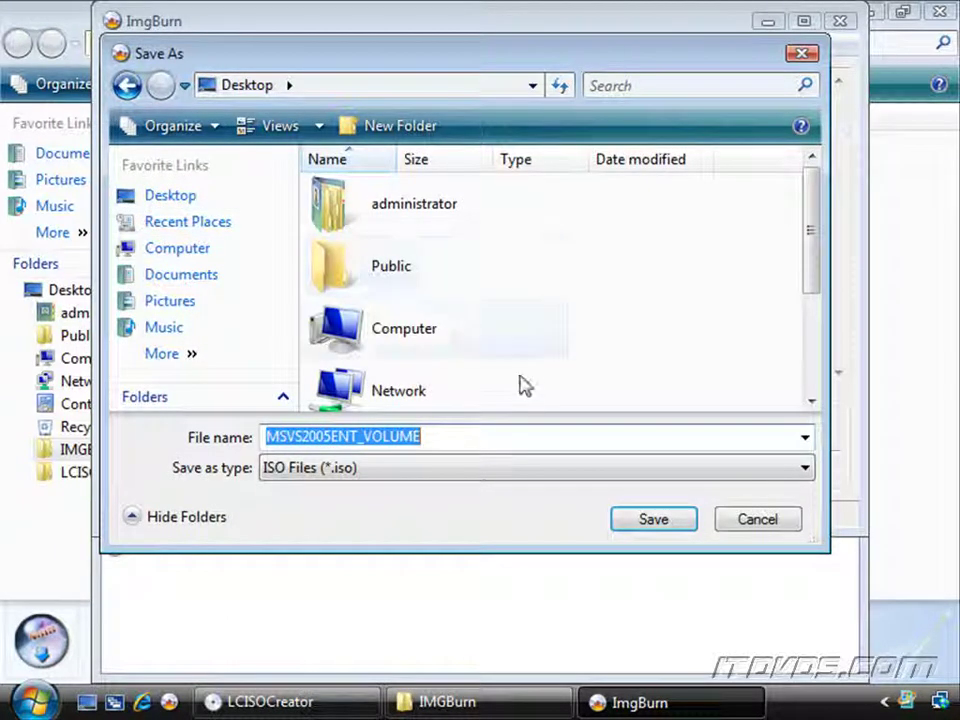
click(646, 521)
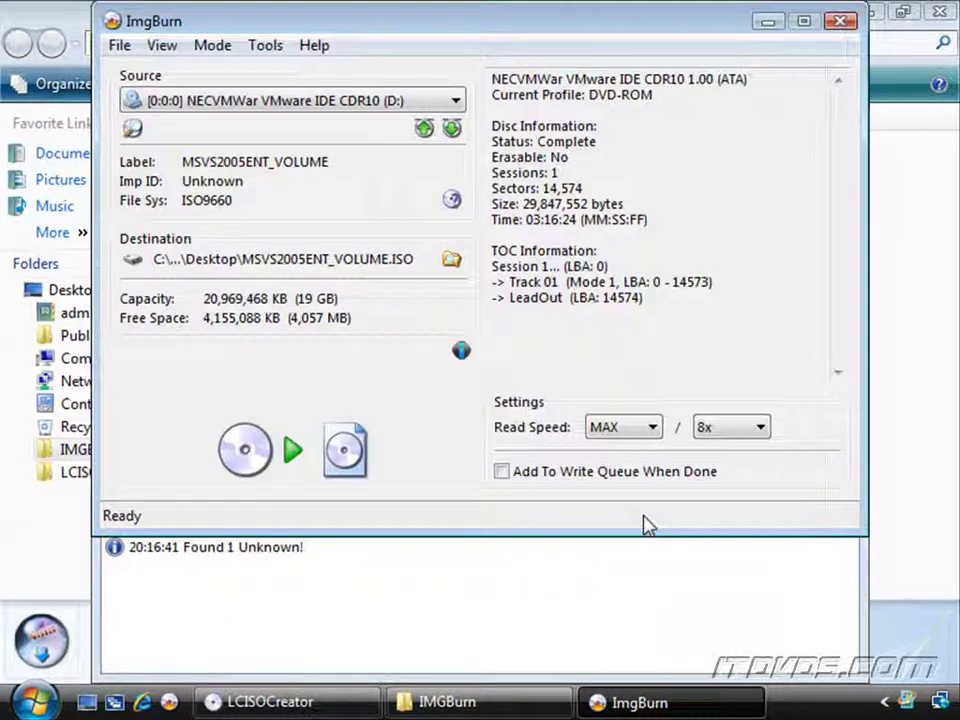
click(278, 452)
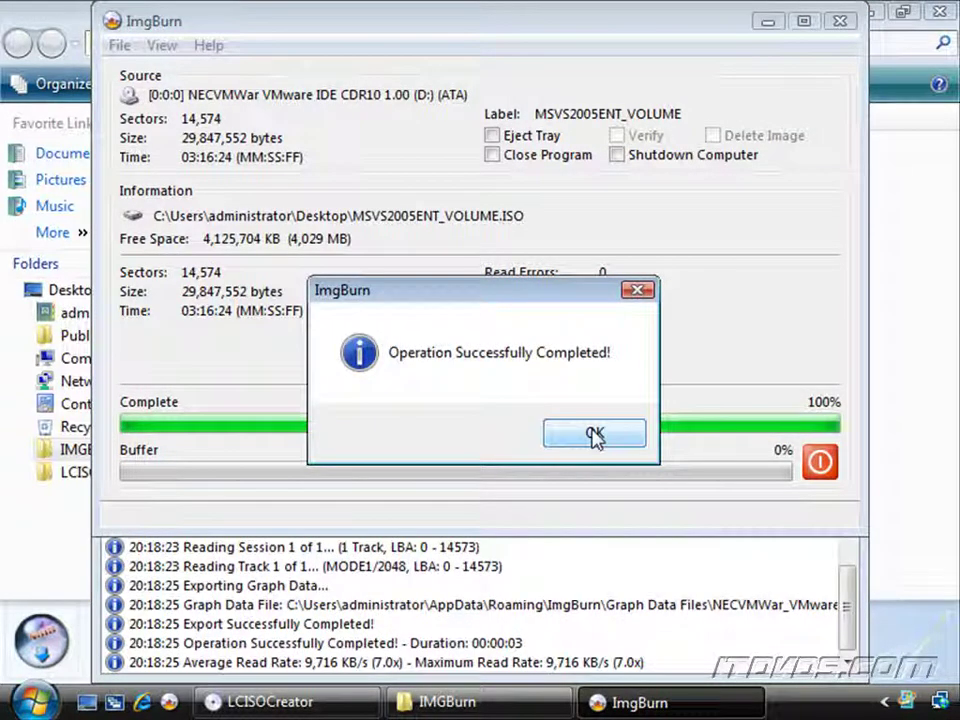
click(594, 436)
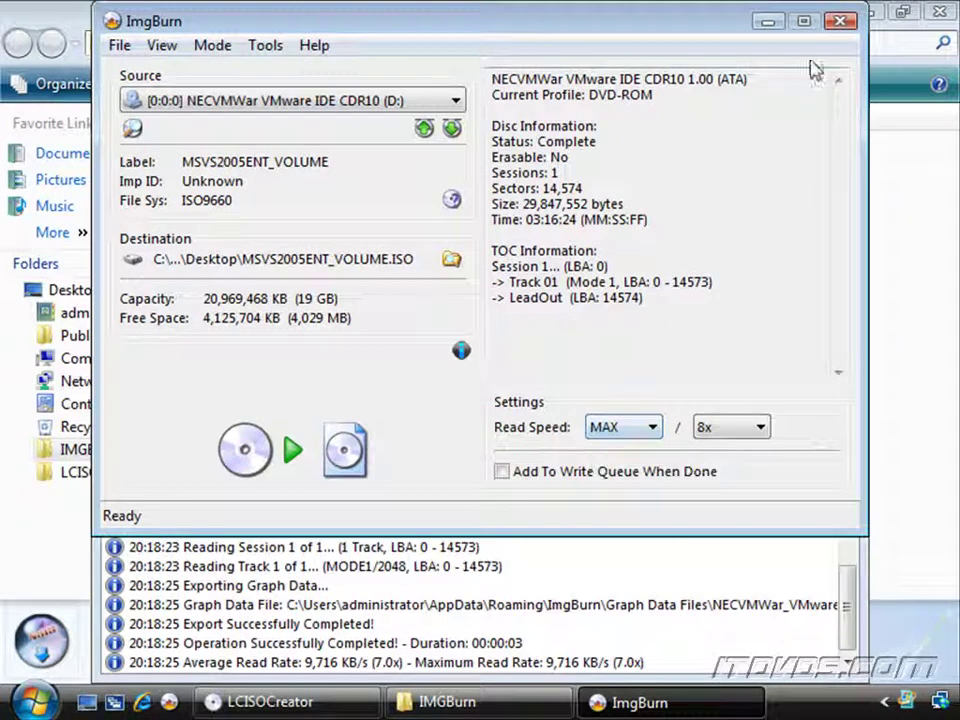
- Close ImgBurn and select MSVS2005ENT_VOLUME.ISO in the Explorer Desktop folder
click(840, 21)
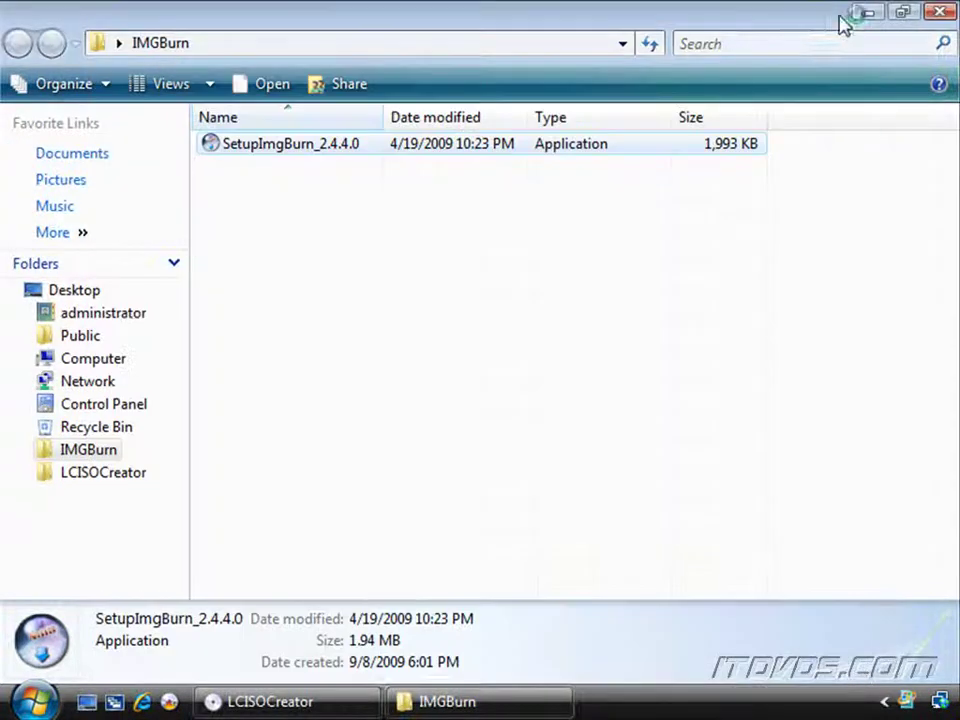
click(42, 293)
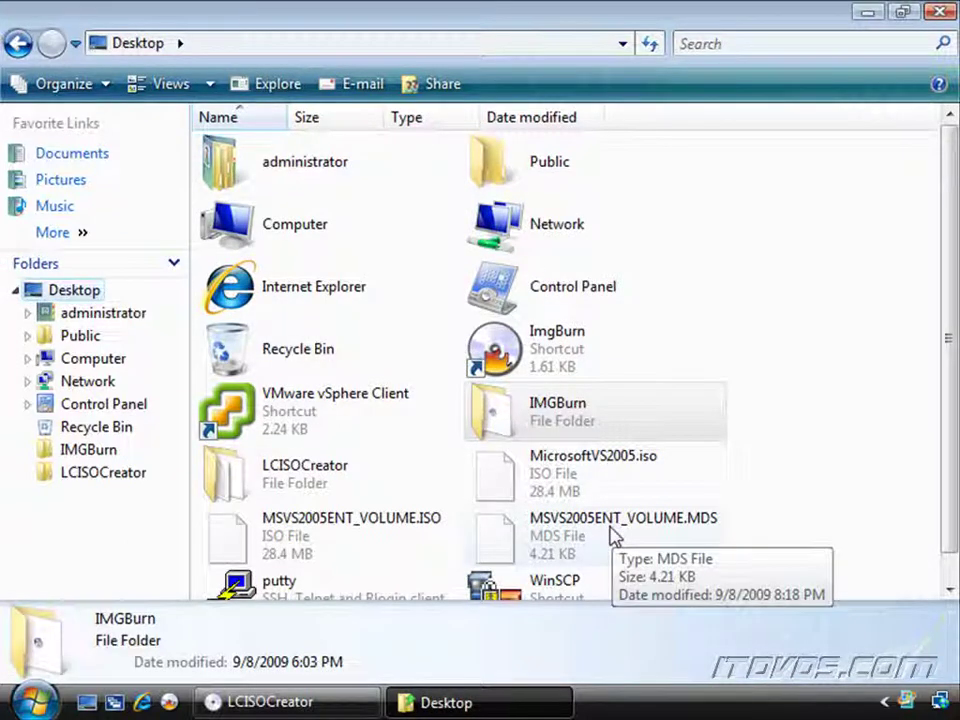
click(380, 549)
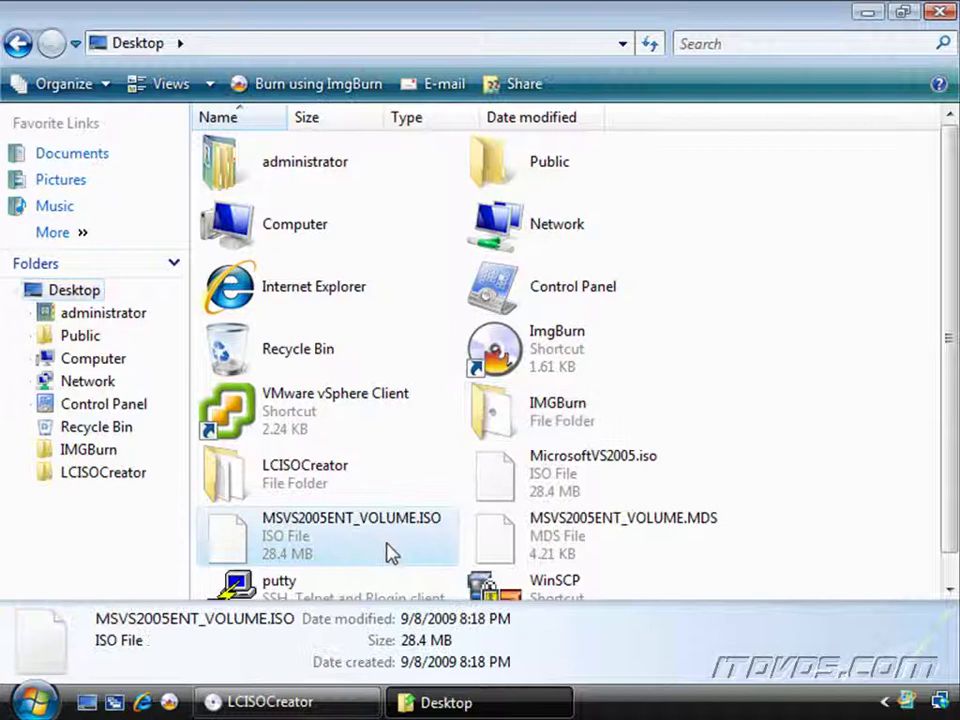